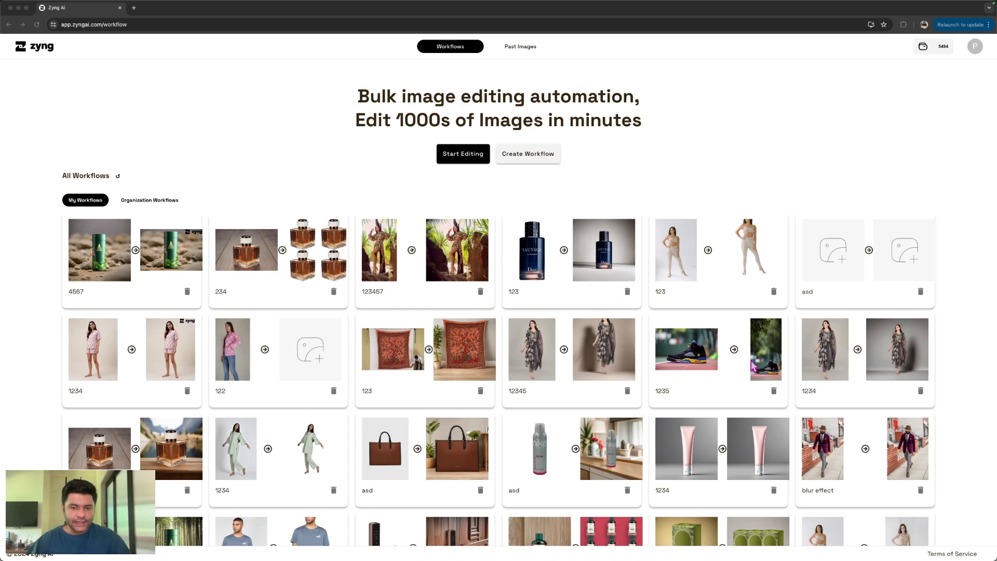
# - Start a new workflow with the sample photo of the woman and add the Remove & clip Bg function
pyautogui.click(563, 188)
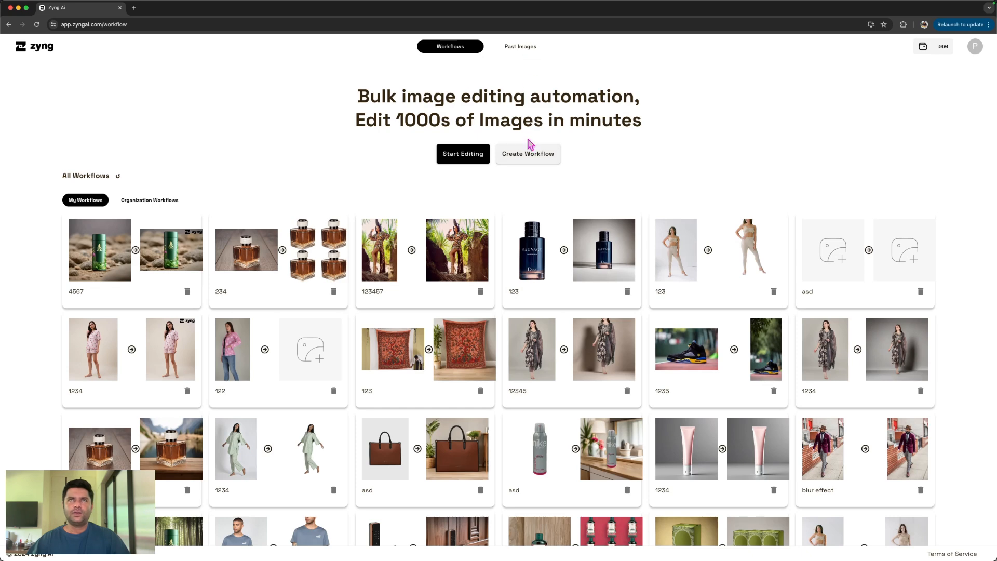
pyautogui.click(533, 164)
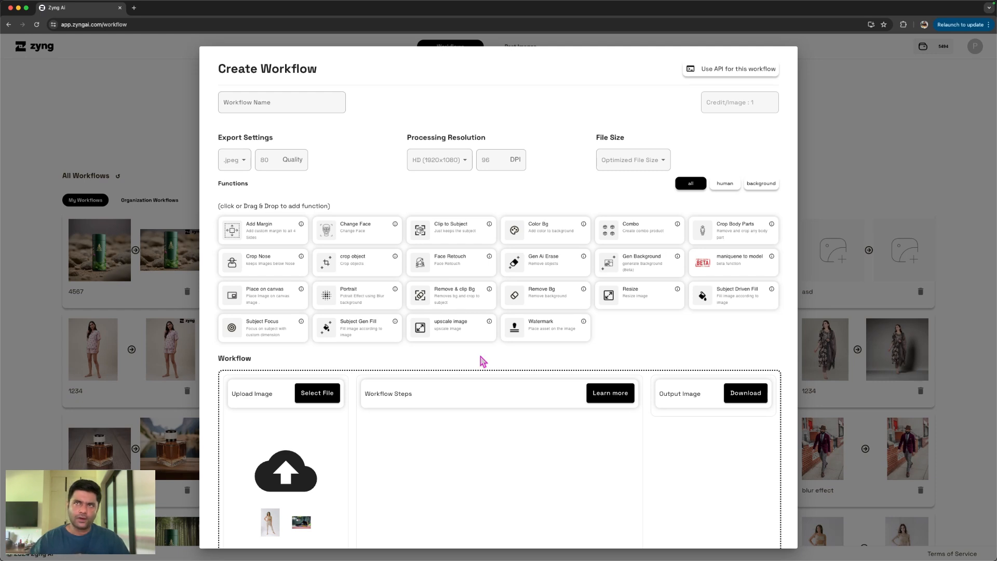
pyautogui.scroll(-3, 592, 391)
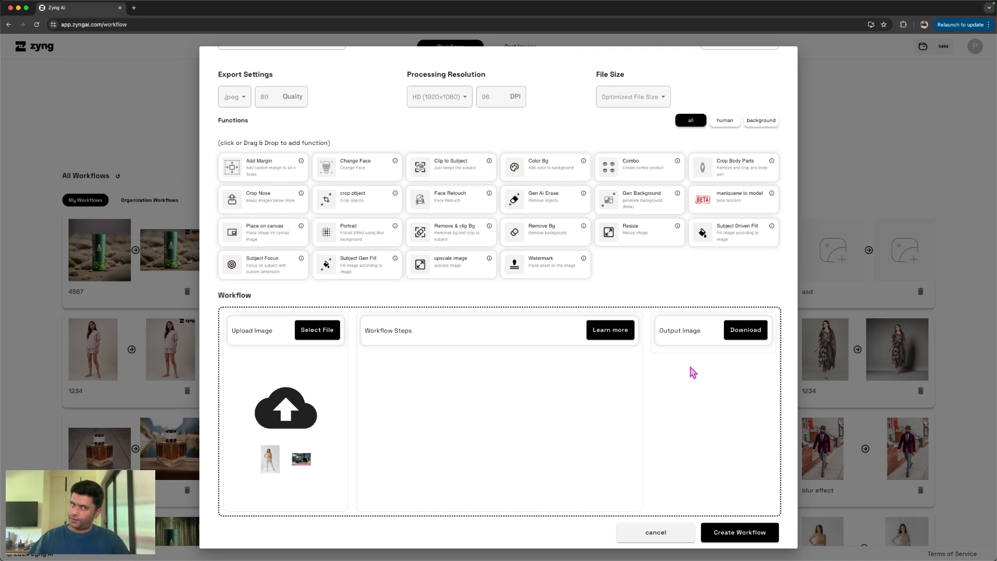
pyautogui.click(273, 461)
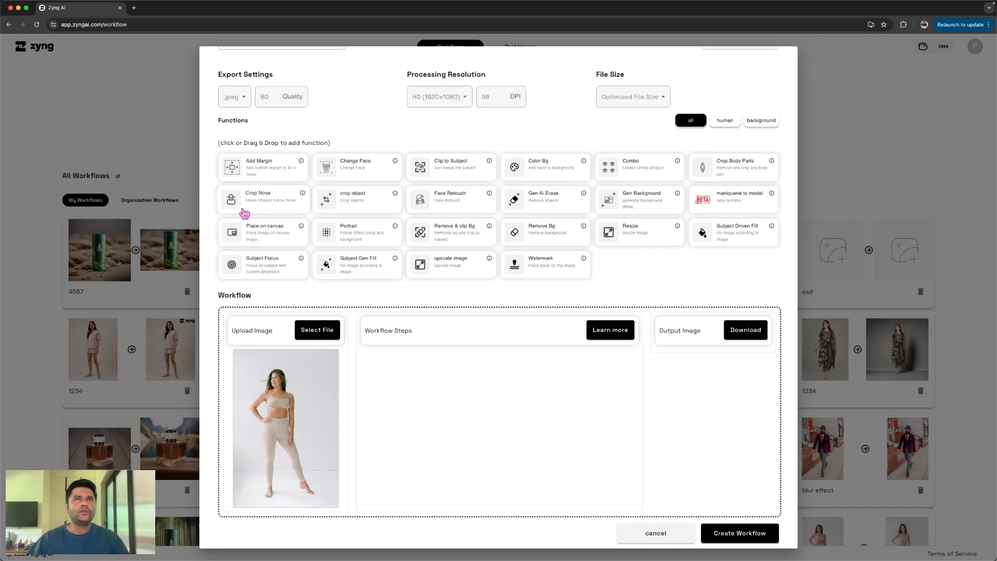
pyautogui.click(457, 244)
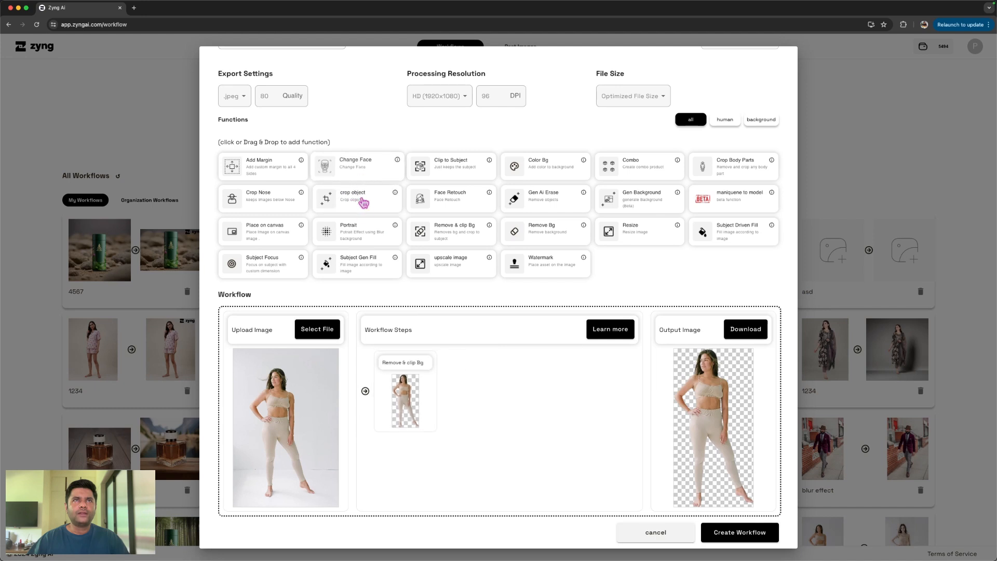
# - Add the Add Margin function to the workflow and set its width and height to 2000
pyautogui.click(272, 179)
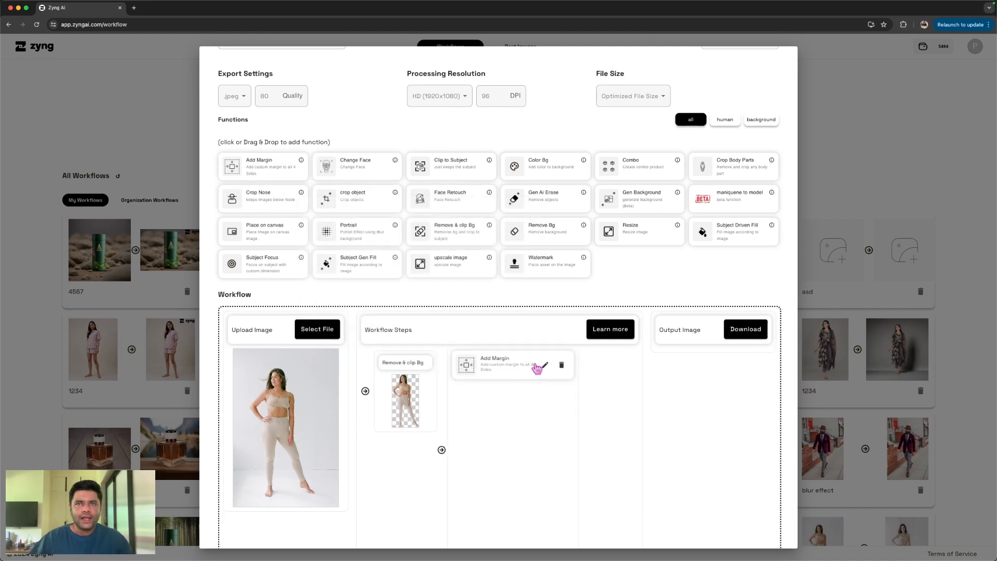
pyautogui.click(545, 365)
pyautogui.click(437, 216)
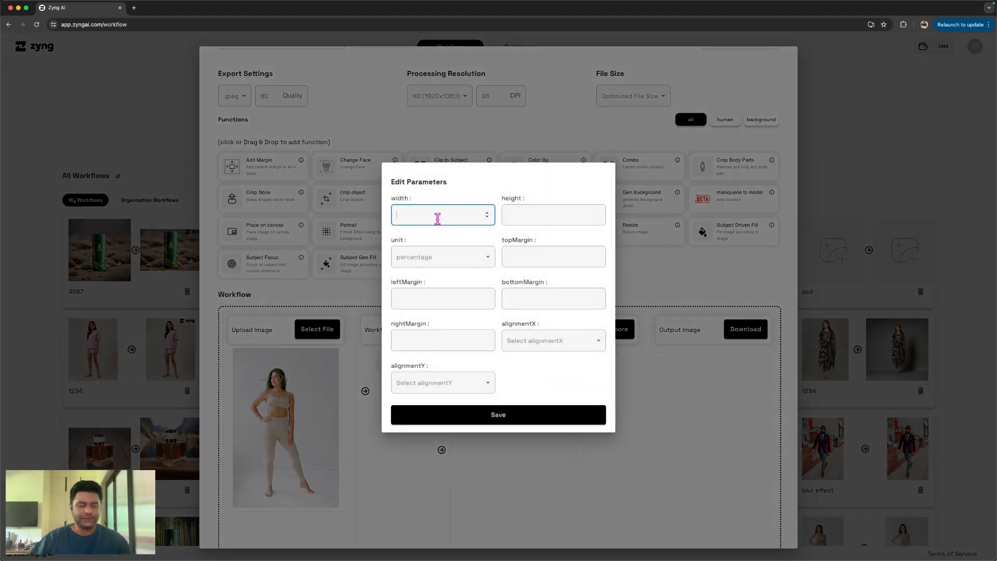
pyautogui.write('2000')
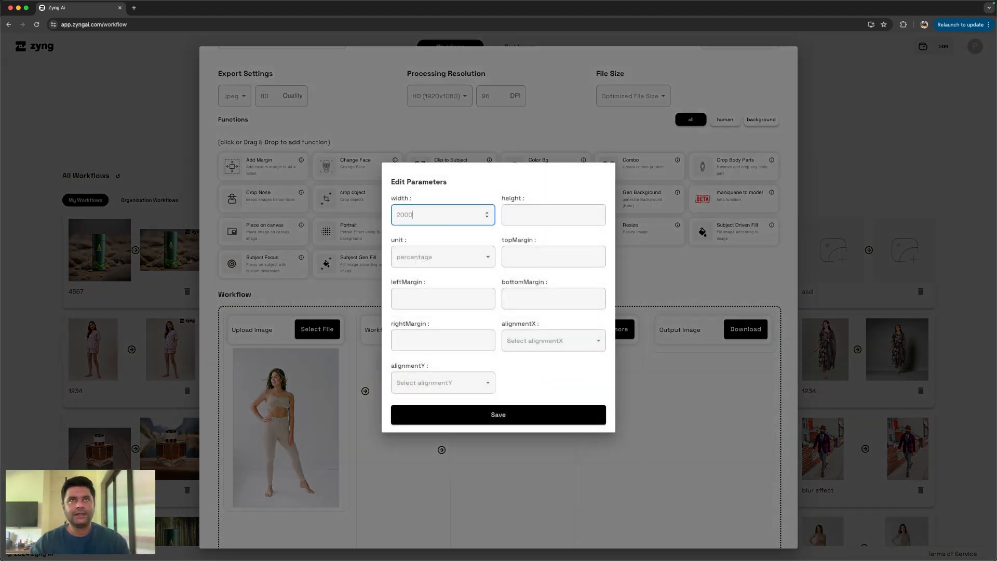
pyautogui.press('Tab')
pyautogui.write('2000')
pyautogui.press('Tab')
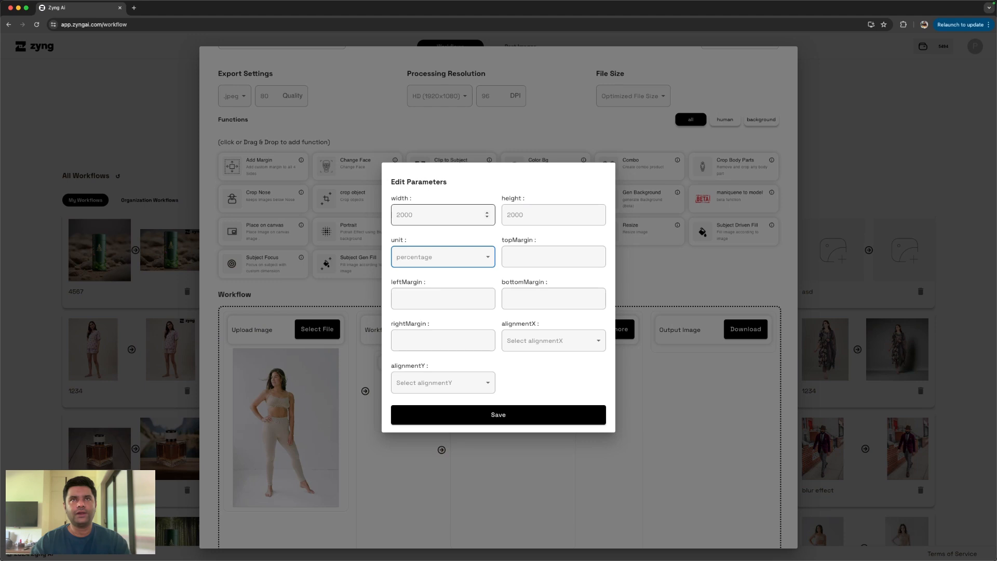
# - Set the top, left, bottom and right margins of Add Margin to 10 percent each
pyautogui.press('Tab')
pyautogui.write('10')
pyautogui.press('Tab')
pyautogui.write('10')
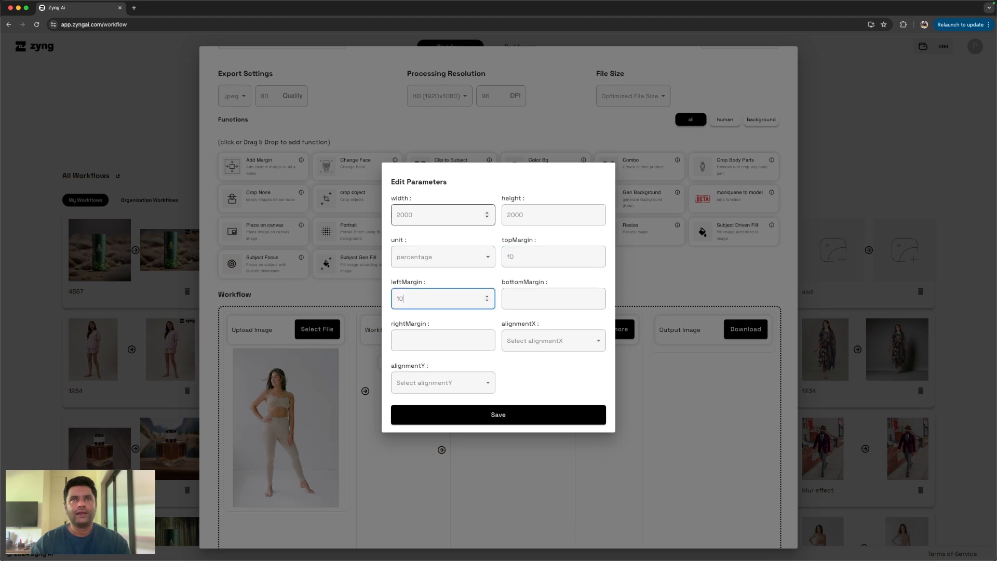
pyautogui.press('Tab')
pyautogui.write('10')
pyautogui.press('Tab')
pyautogui.write('10')
# - Set both the horizontal and vertical alignment of Add Margin to Center alignment and save the parameters
pyautogui.press('Tab')
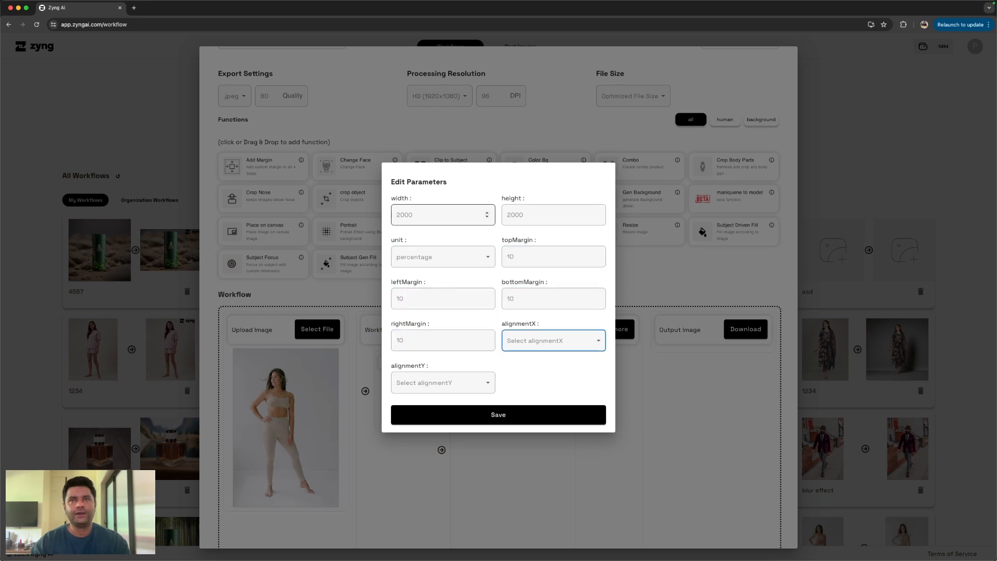
pyautogui.press('Down')
pyautogui.press('Down')
pyautogui.press('Down')
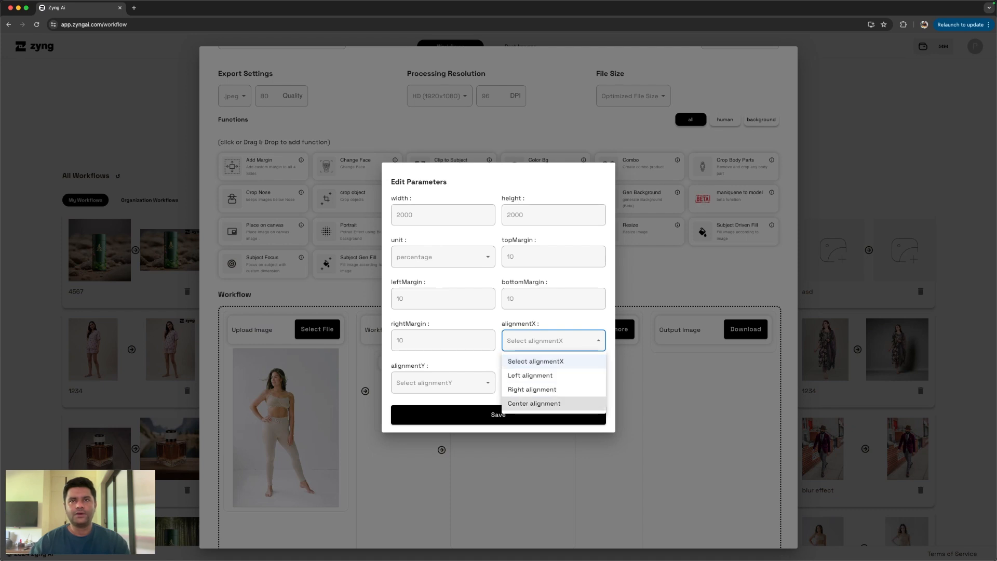
pyautogui.press('Return')
pyautogui.press('Tab')
pyautogui.press('Down')
pyautogui.press('Down')
pyautogui.press('Down')
pyautogui.press('Return')
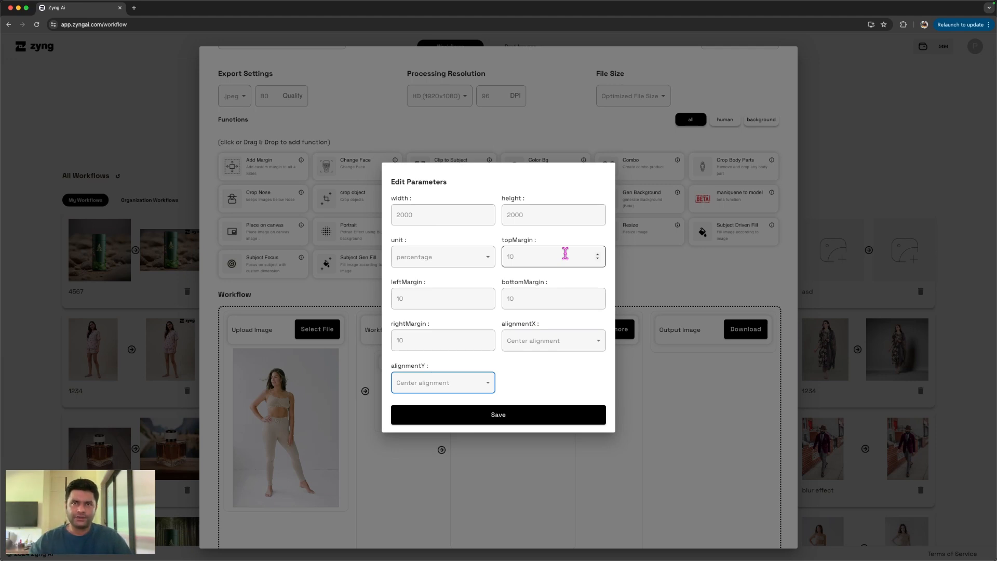
pyautogui.click(518, 416)
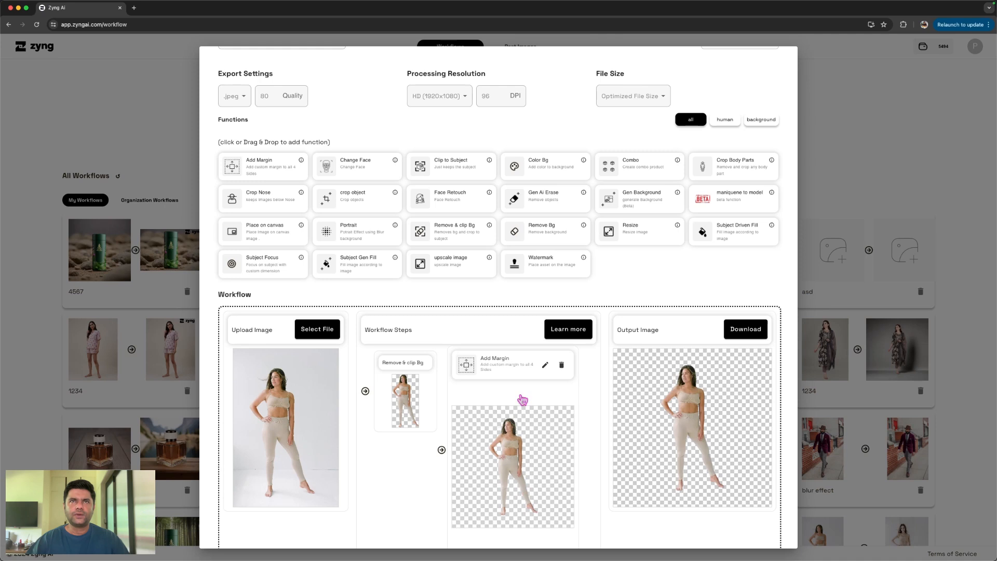
# - Add the Color Bg function after Add Margin and save it with the white background color #FFFFFF
pyautogui.moveTo(506, 427)
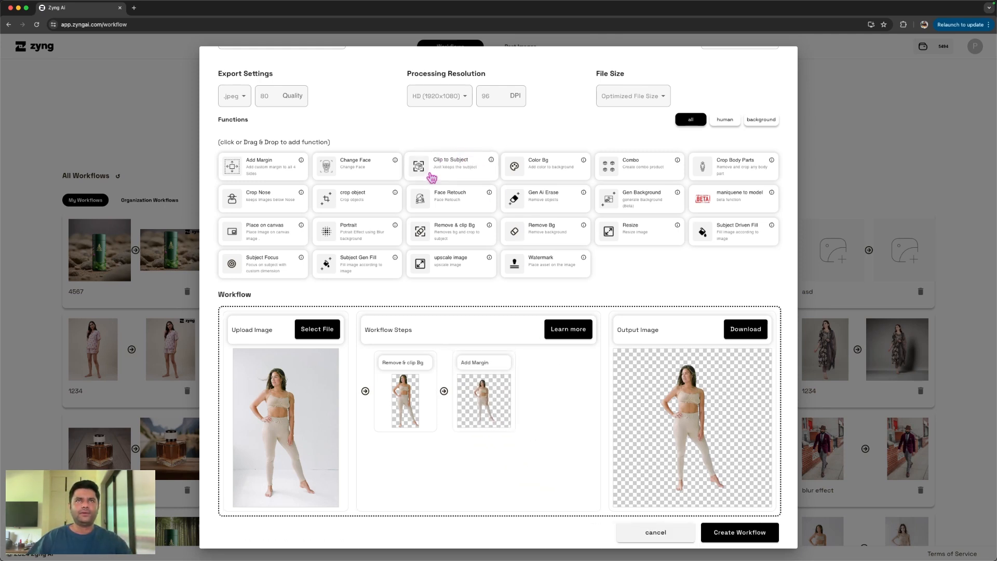
pyautogui.click(521, 175)
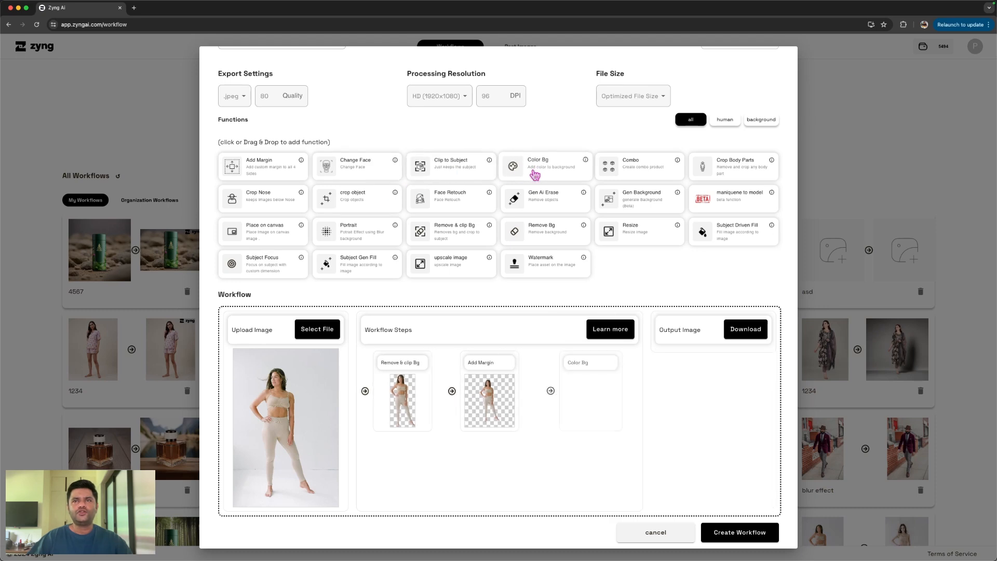
pyautogui.click(621, 368)
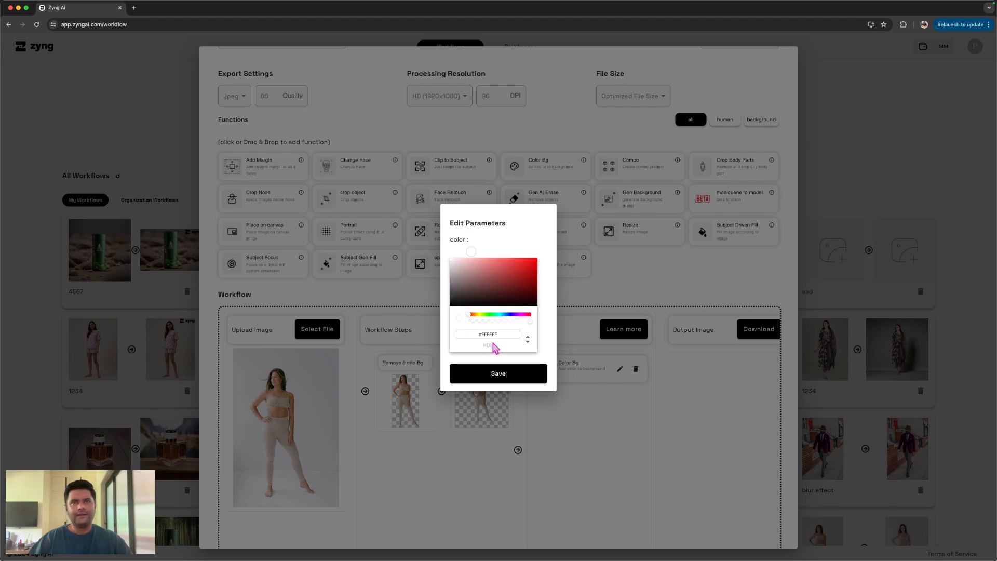
pyautogui.click(528, 341)
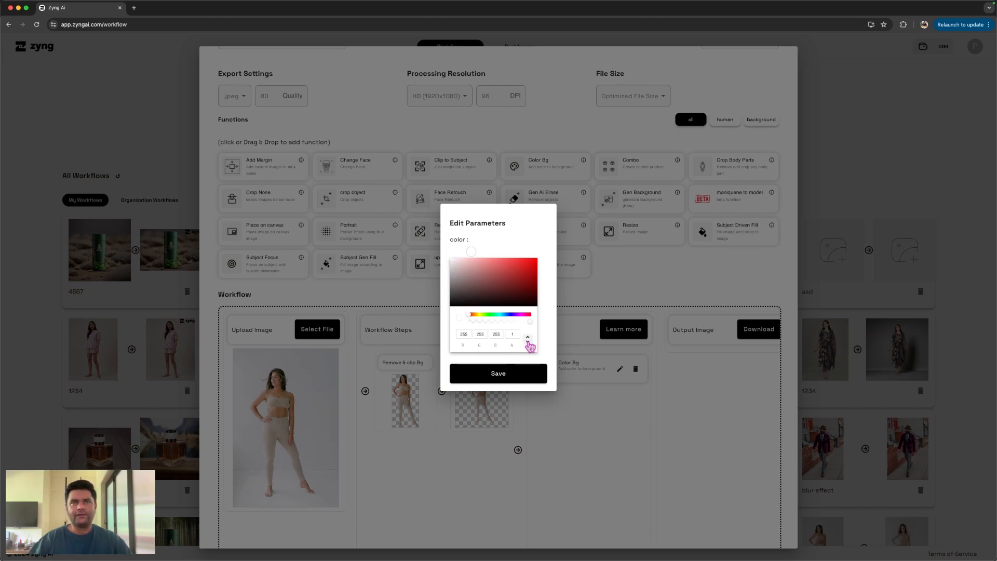
pyautogui.click(528, 343)
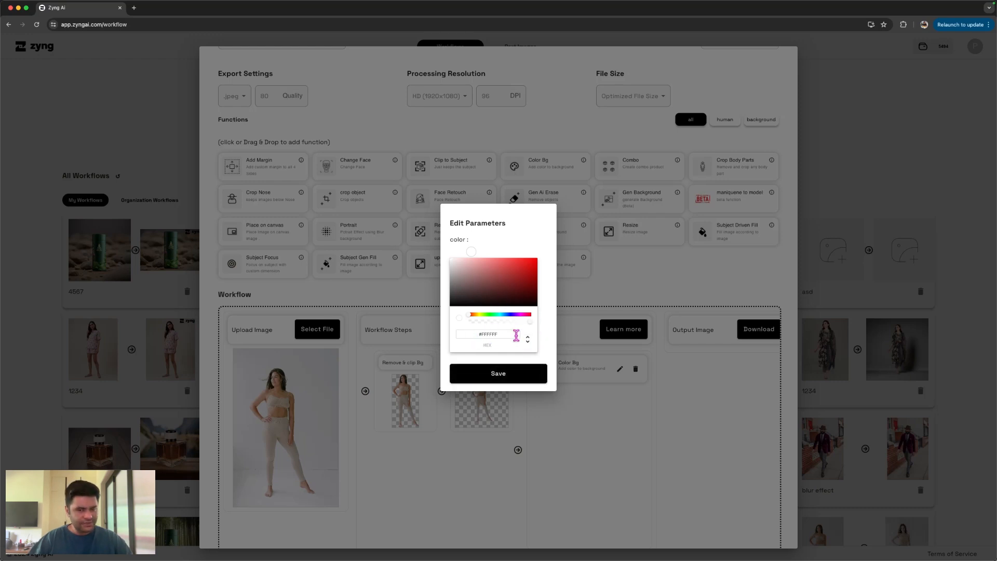
pyautogui.click(489, 374)
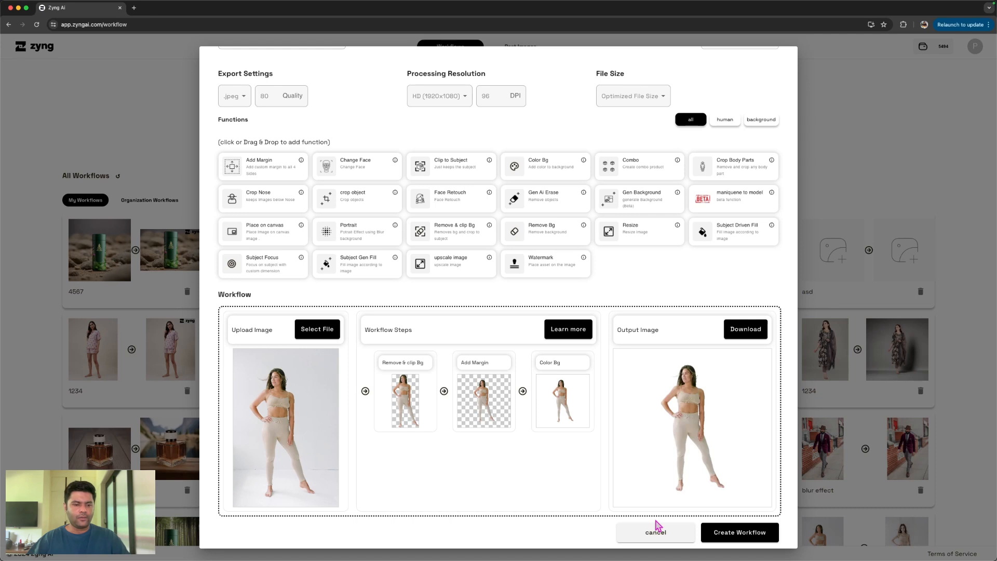
# - Replace the workflow's input photo with the SD_02_T37 webp file from the Image samples folder
pyautogui.moveTo(539, 430)
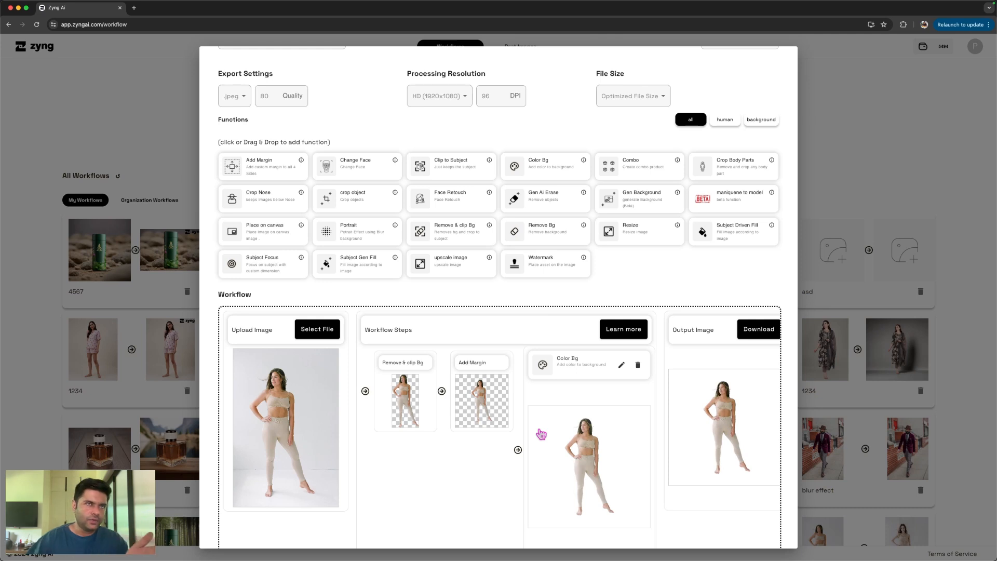
pyautogui.moveTo(378, 356)
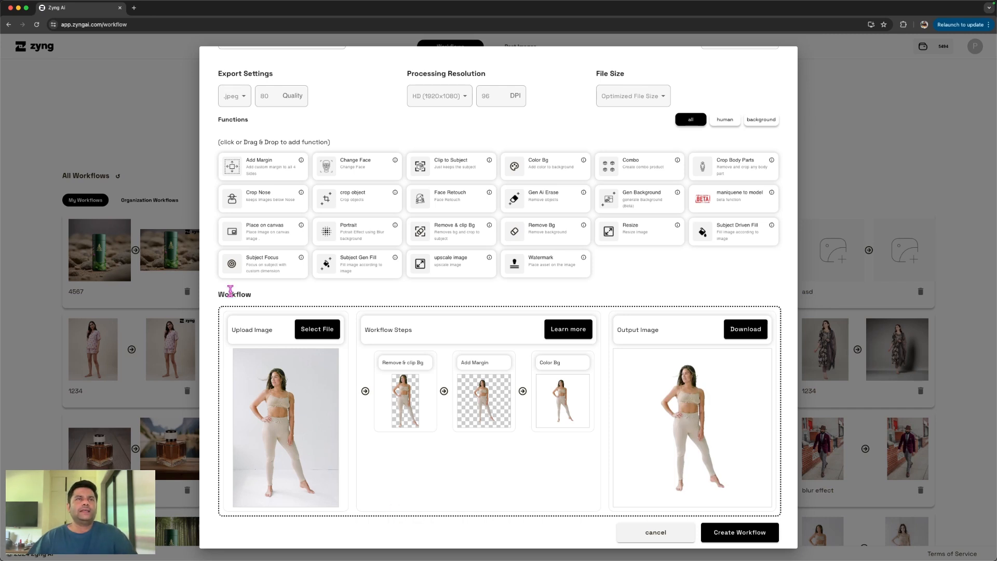
pyautogui.click(325, 342)
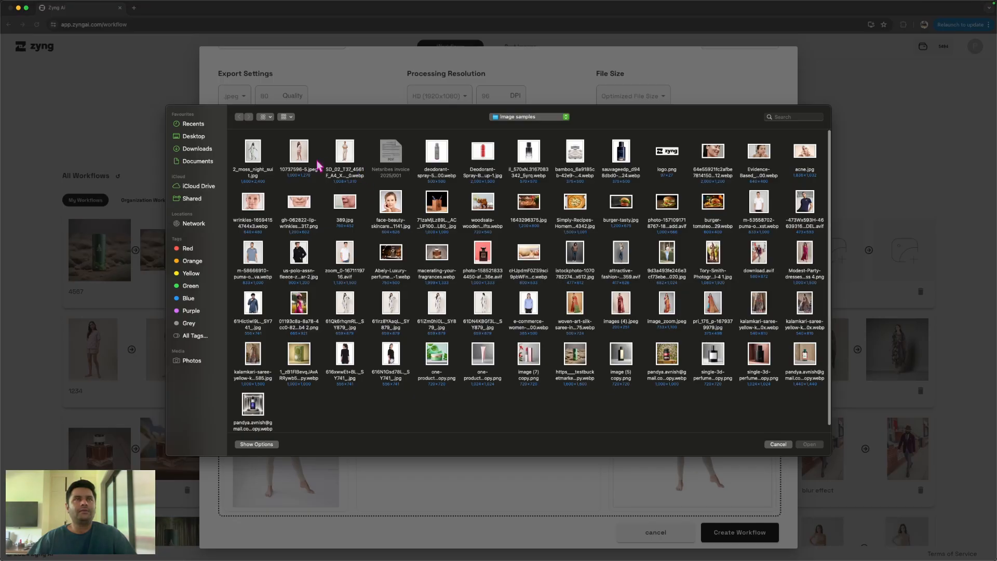
pyautogui.click(339, 158)
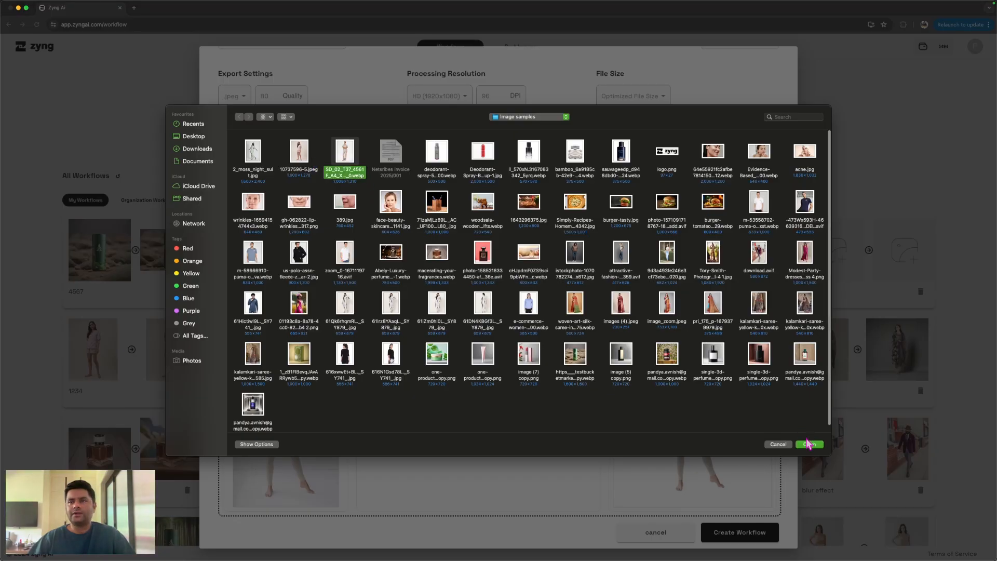
pyautogui.click(809, 444)
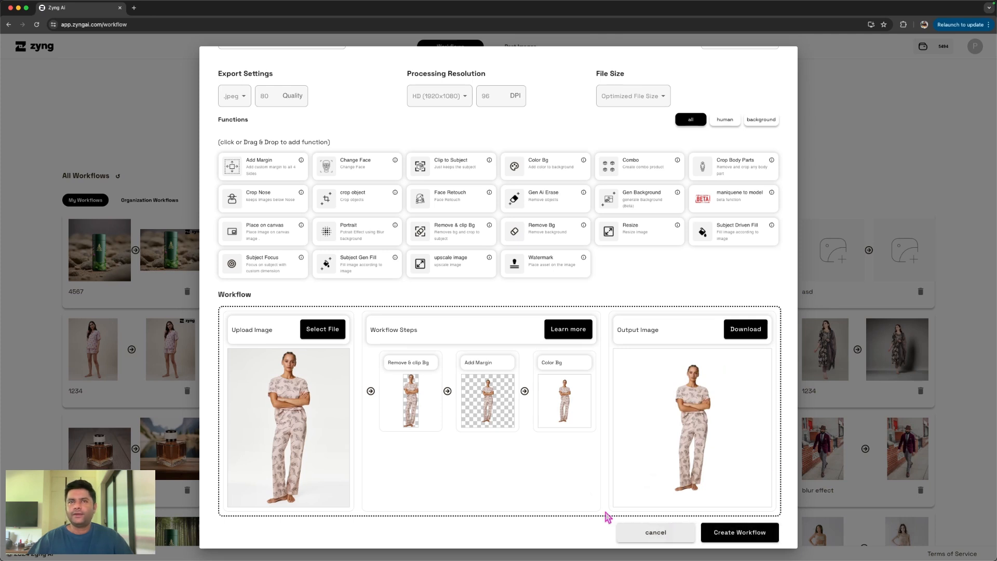
# - Insert the Crop Nose function between Remove & clip Bg and Add Margin in the workflow steps
pyautogui.moveTo(438, 418)
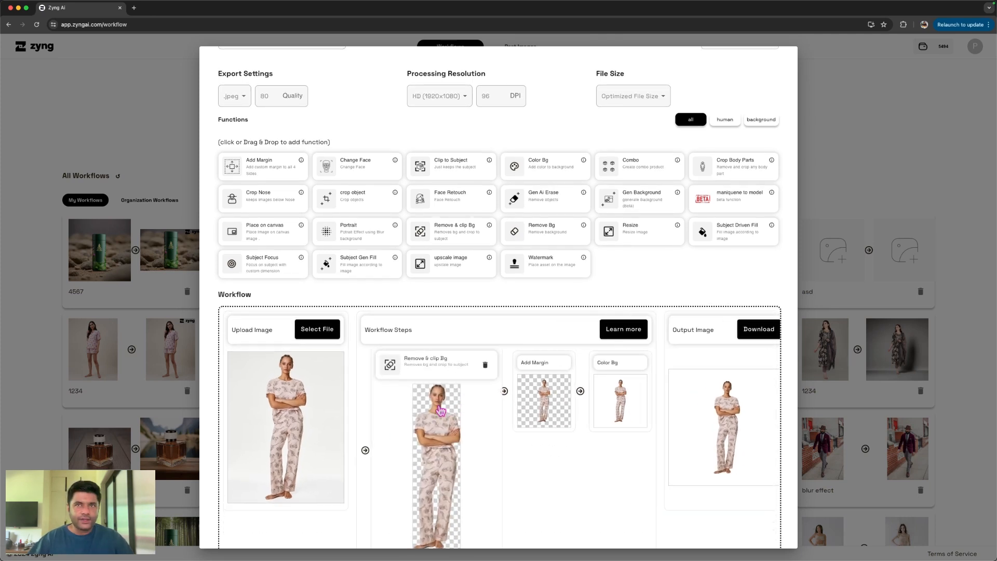
pyautogui.moveTo(566, 377)
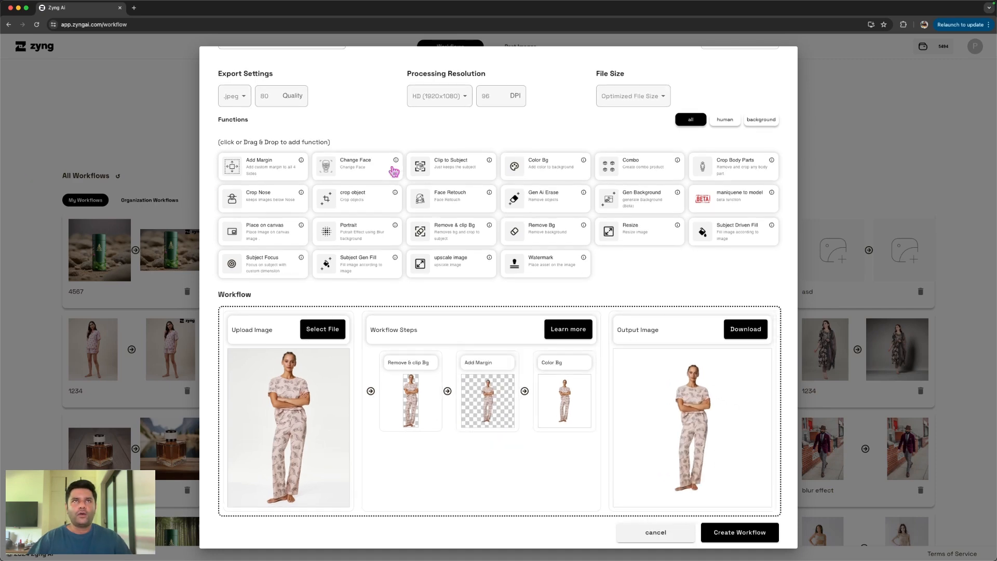
pyautogui.moveTo(489, 160)
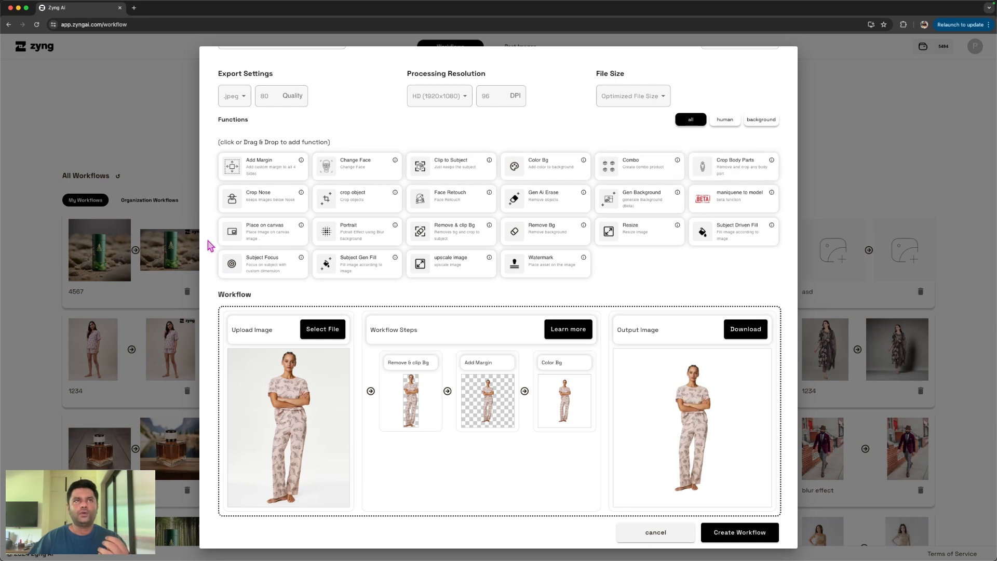
pyautogui.moveTo(276, 198); pyautogui.dragTo(463, 380)
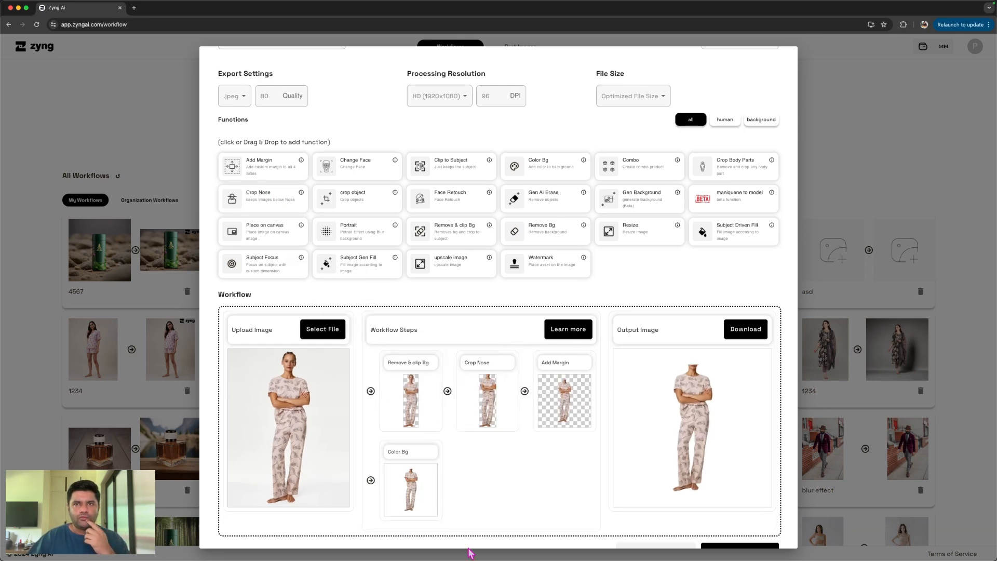
# - Set the top margin of the Add Margin step to 0 and save the parameters
pyautogui.moveTo(595, 417)
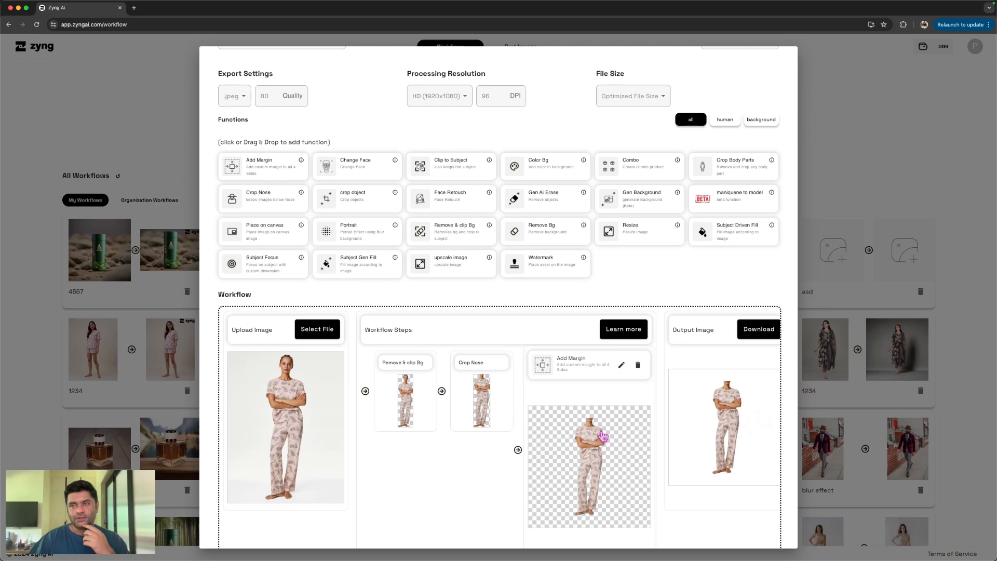
pyautogui.click(623, 369)
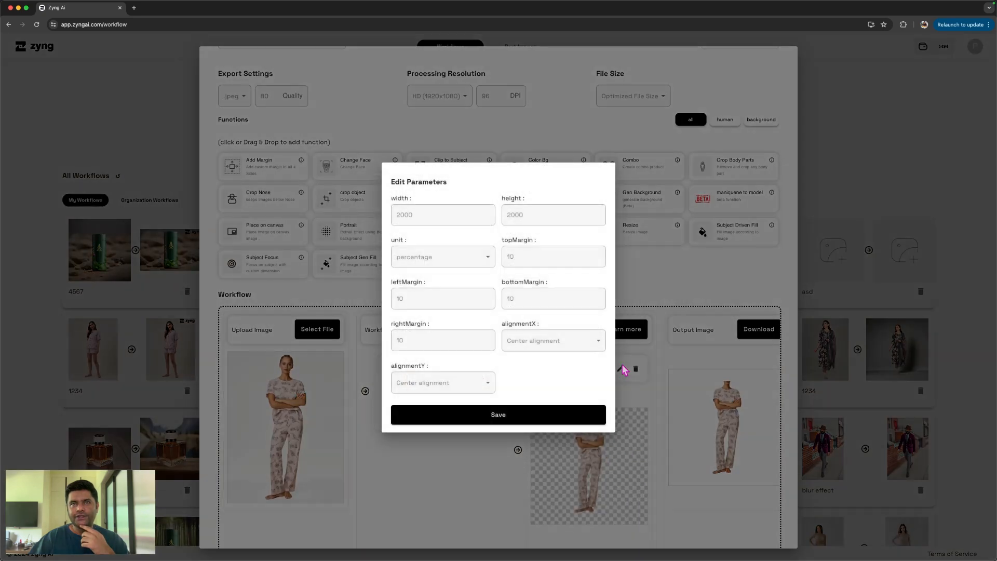
pyautogui.click(522, 260)
pyautogui.doubleClick(502, 260)
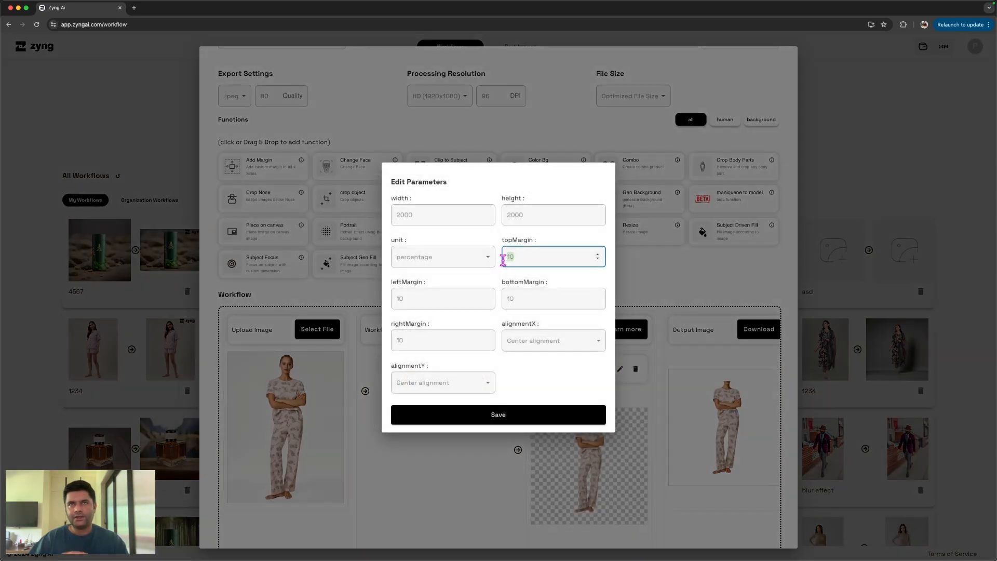
pyautogui.write('20')
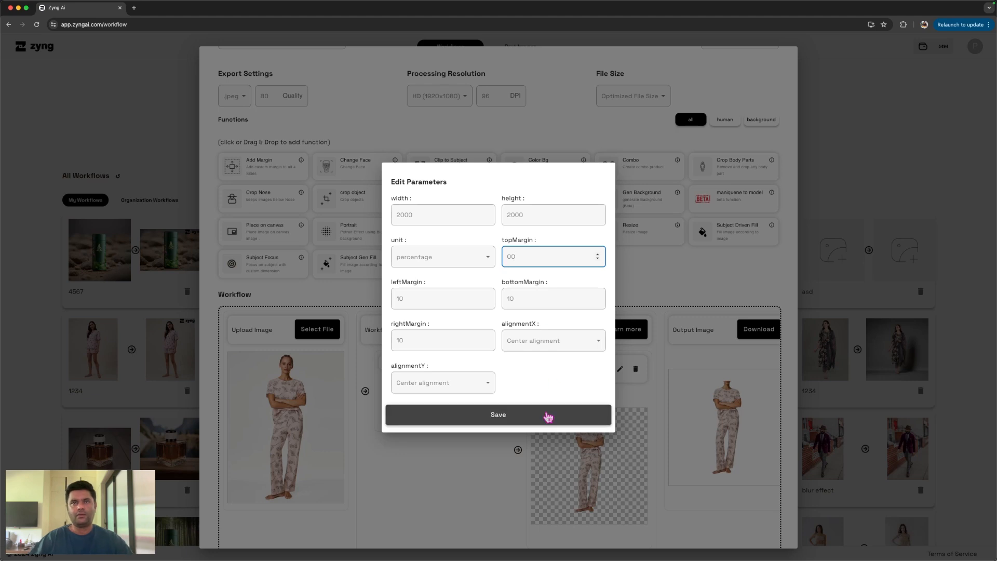
pyautogui.click(545, 414)
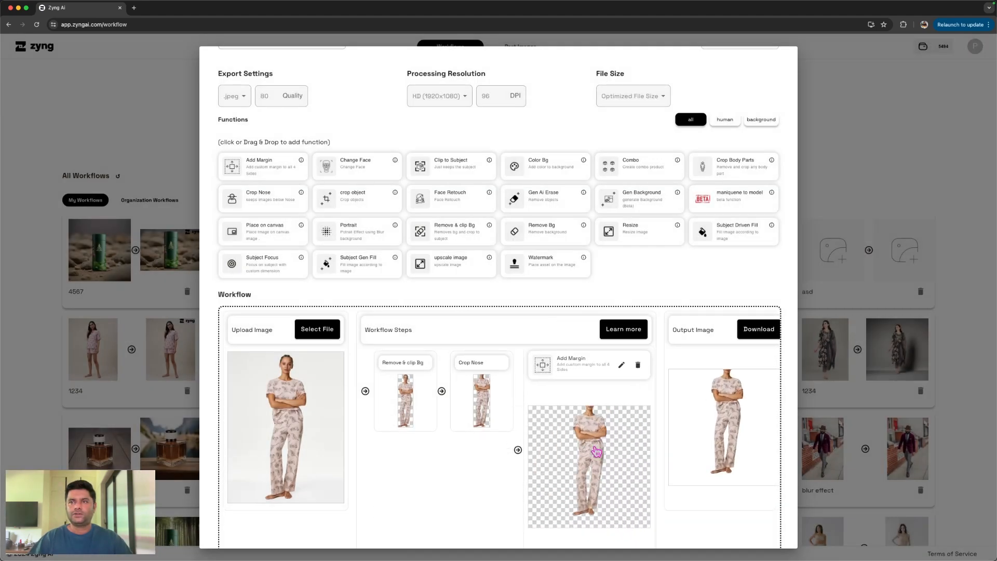
pyautogui.scroll(-3, 596, 452)
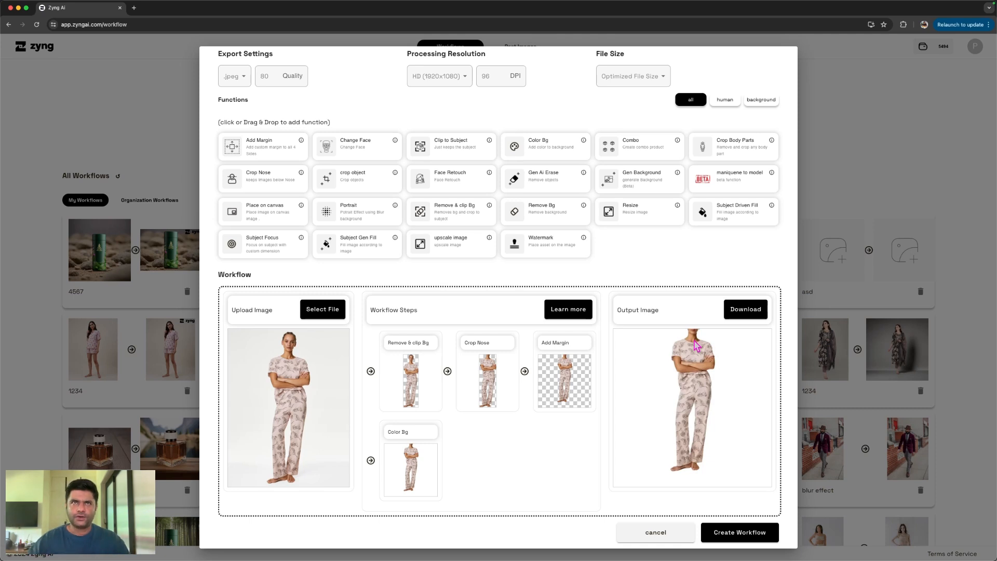
# - Name the workflow ABC and create it with its current function steps and export settings
pyautogui.scroll(4, 370, 177)
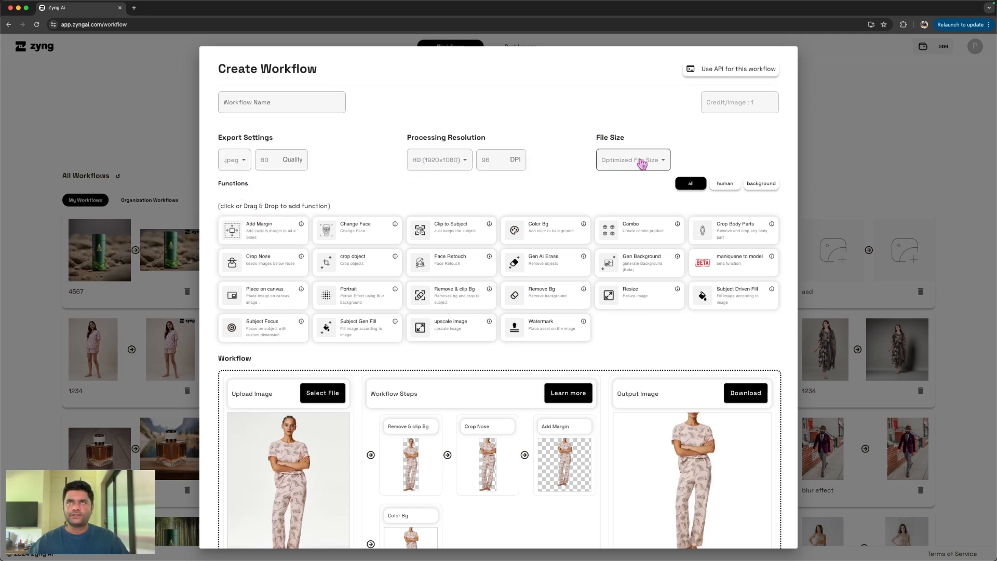
pyautogui.scroll(-3, 597, 254)
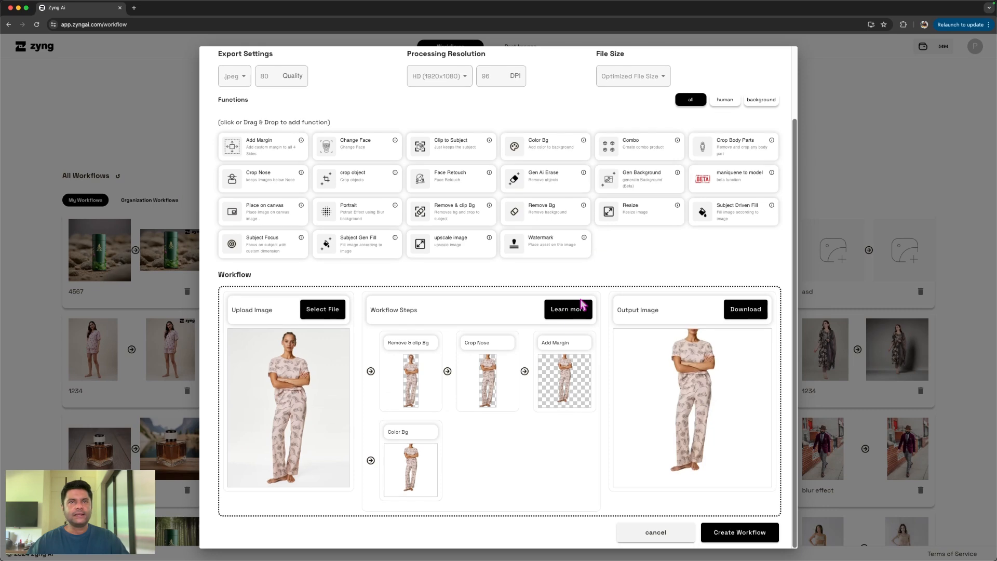
pyautogui.scroll(3, 318, 352)
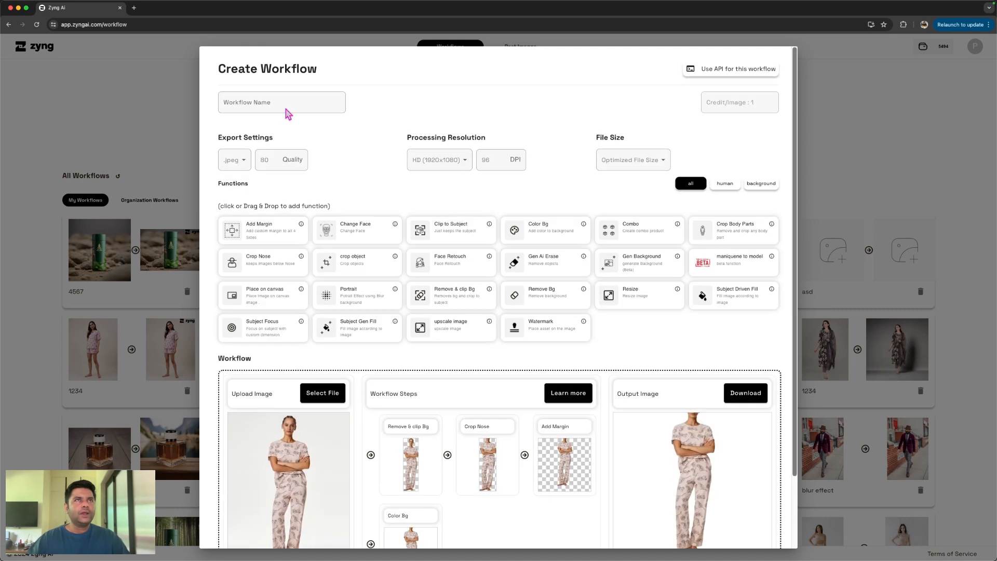
pyautogui.click(283, 101)
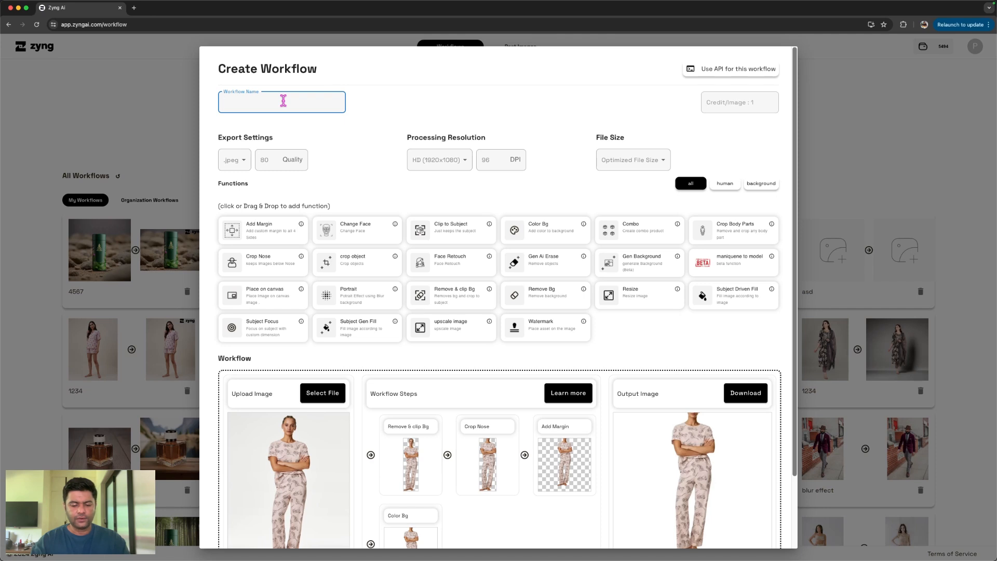
pyautogui.write('ABC')
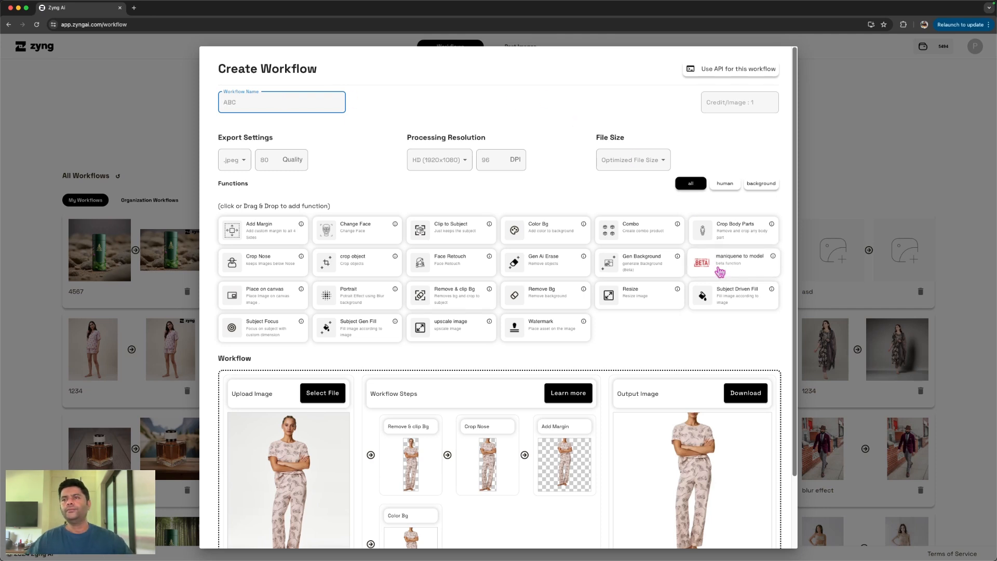
pyautogui.scroll(-3, 727, 314)
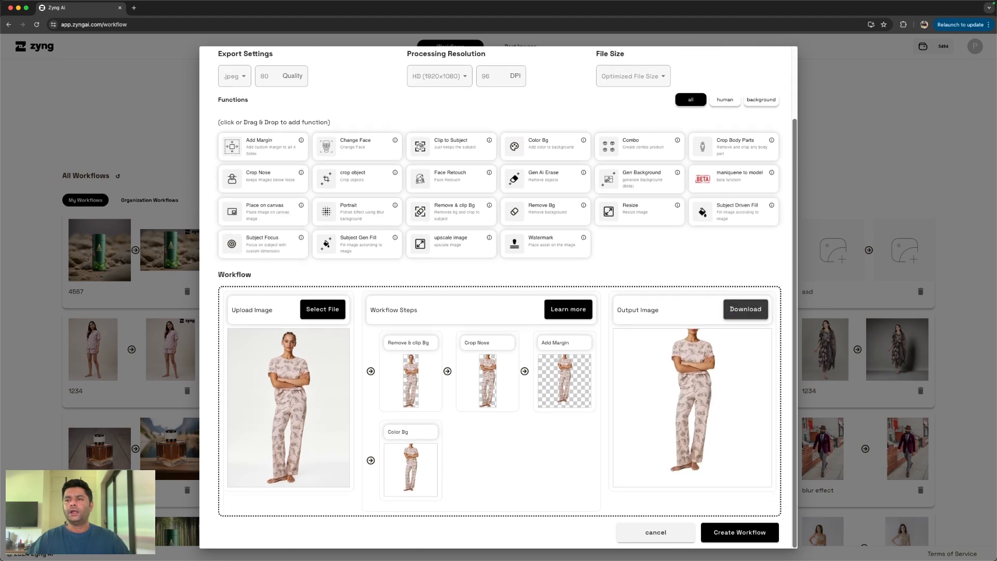
pyautogui.click(739, 533)
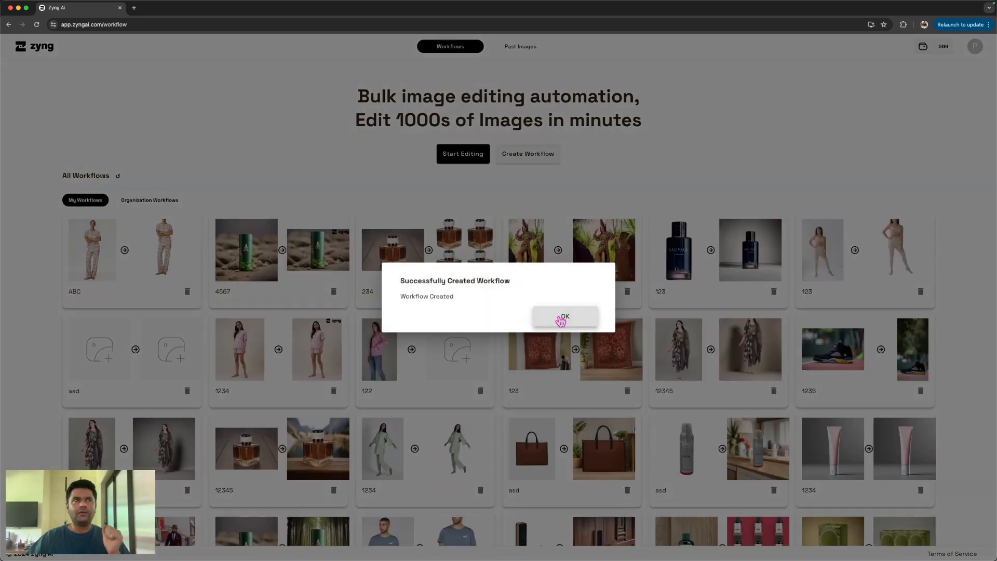
pyautogui.click(564, 317)
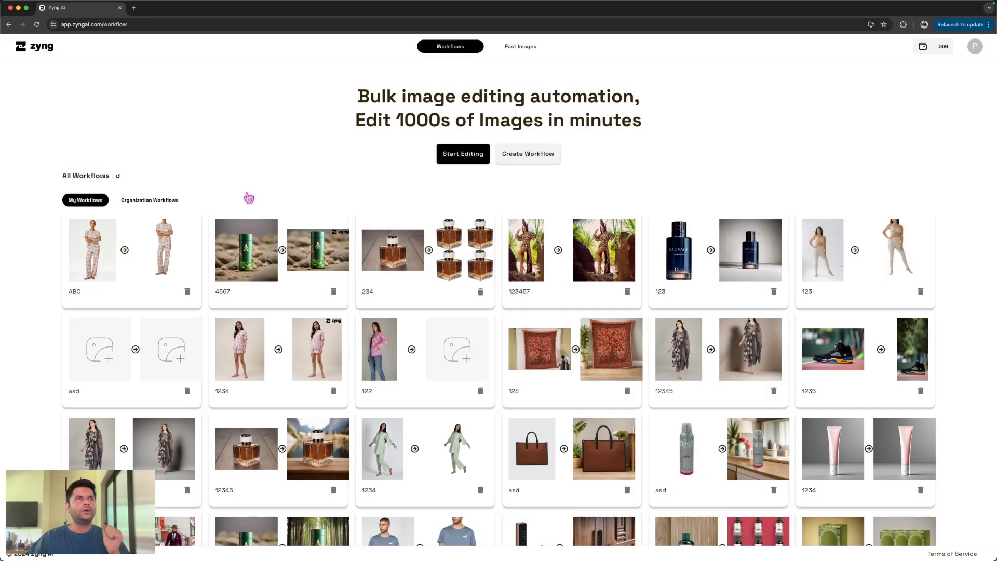
# - Use the saved ABC workflow for image editing and pick 2_moss_night_suit.jpg, 10737596-5.jpeg and the SD_02_T37 webp file from Image samples for upload
pyautogui.click(107, 263)
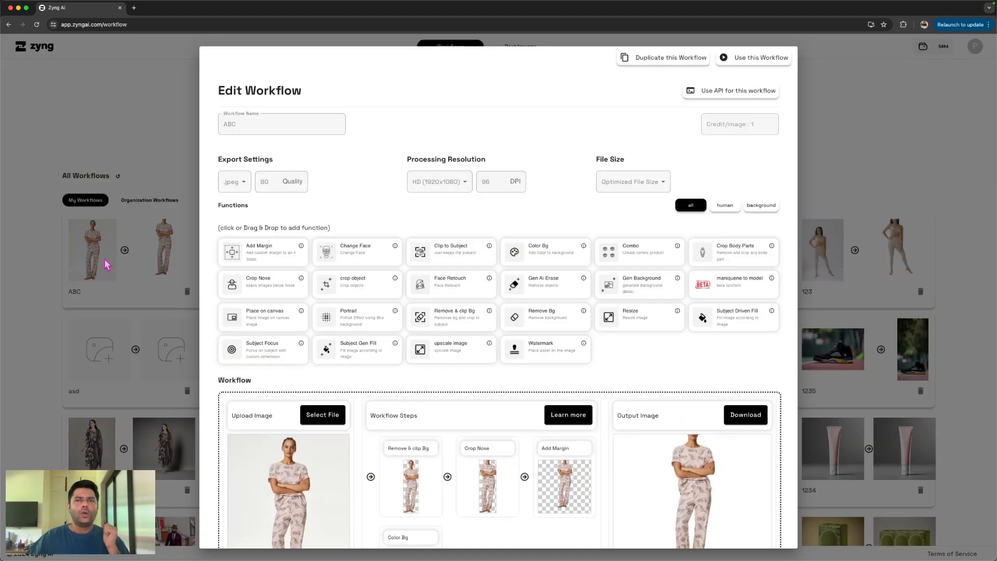
pyautogui.click(770, 63)
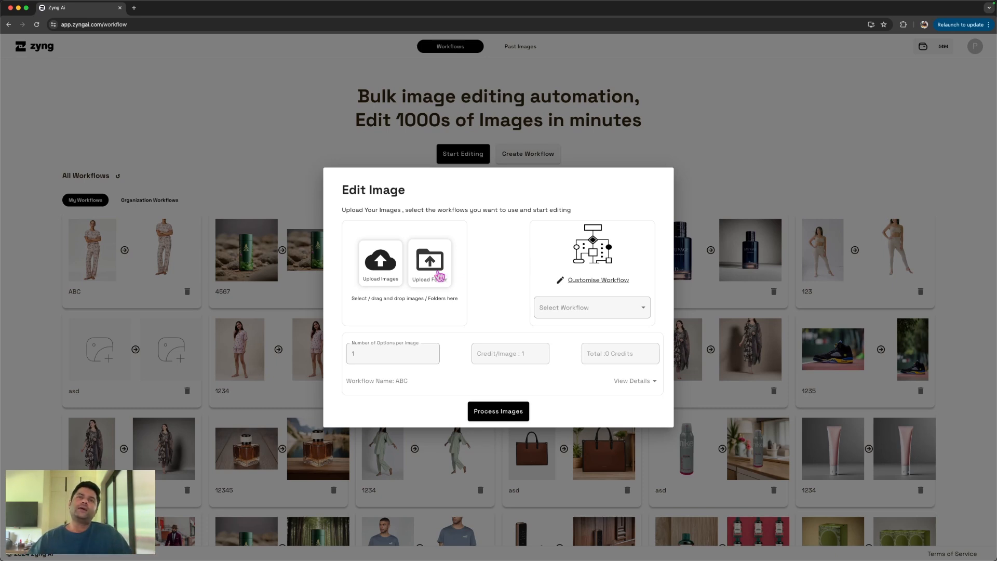
pyautogui.click(375, 282)
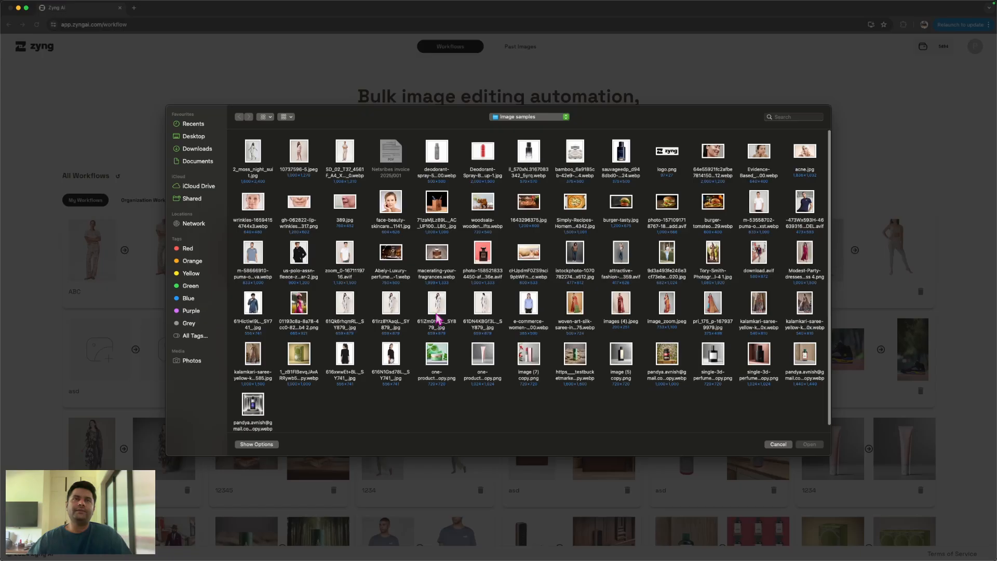
pyautogui.click(249, 151)
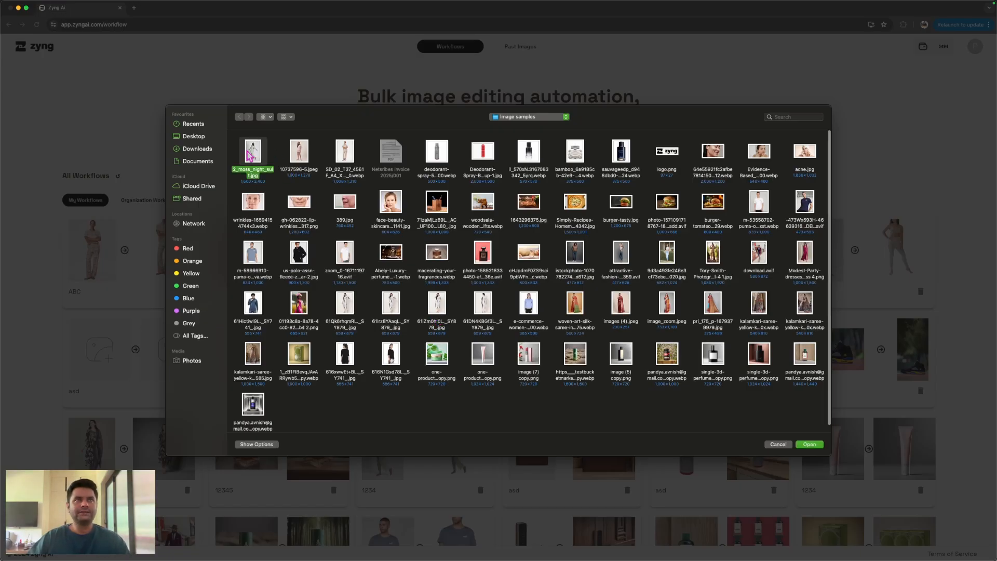
pyautogui.keyDown('super'); pyautogui.click(301, 160); pyautogui.keyUp('super')
pyautogui.keyDown('super'); pyautogui.click(345, 159); pyautogui.keyUp('super')
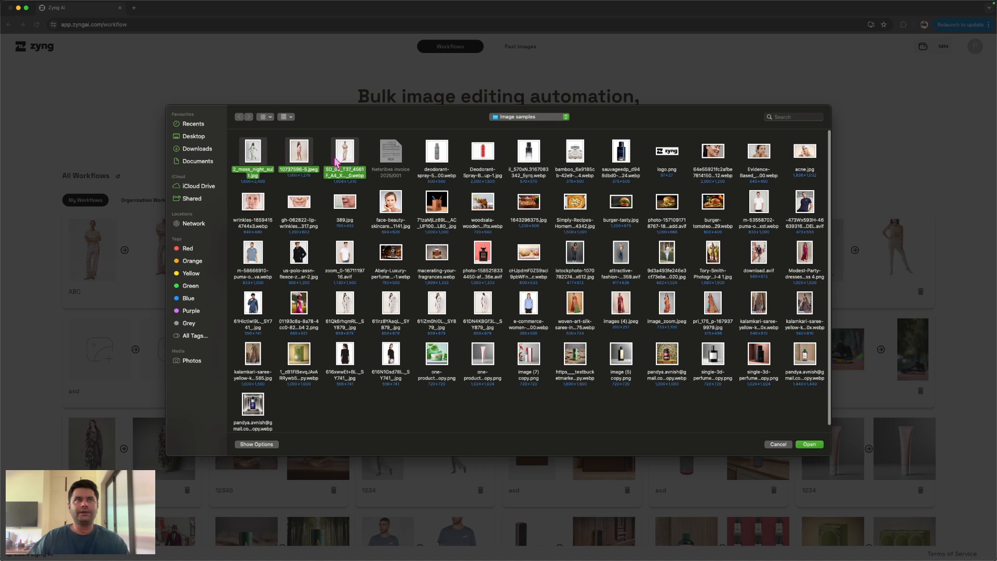
pyautogui.keyDown('super'); pyautogui.click(339, 157); pyautogui.keyUp('super')
pyautogui.keyDown('super'); pyautogui.click(344, 157); pyautogui.keyUp('super')
# - Add the 61Qk6rhqmRL, 61Irz8YAaqL, 61DN4KBGf3L, woven-art-silk-saree, image_zoom and pri_175 images to the file selection and upload the whole selection
pyautogui.keyDown('super'); pyautogui.click(347, 310); pyautogui.keyUp('super')
pyautogui.keyDown('super'); pyautogui.click(394, 315); pyautogui.keyUp('super')
pyautogui.keyDown('super'); pyautogui.click(481, 311); pyautogui.keyUp('super')
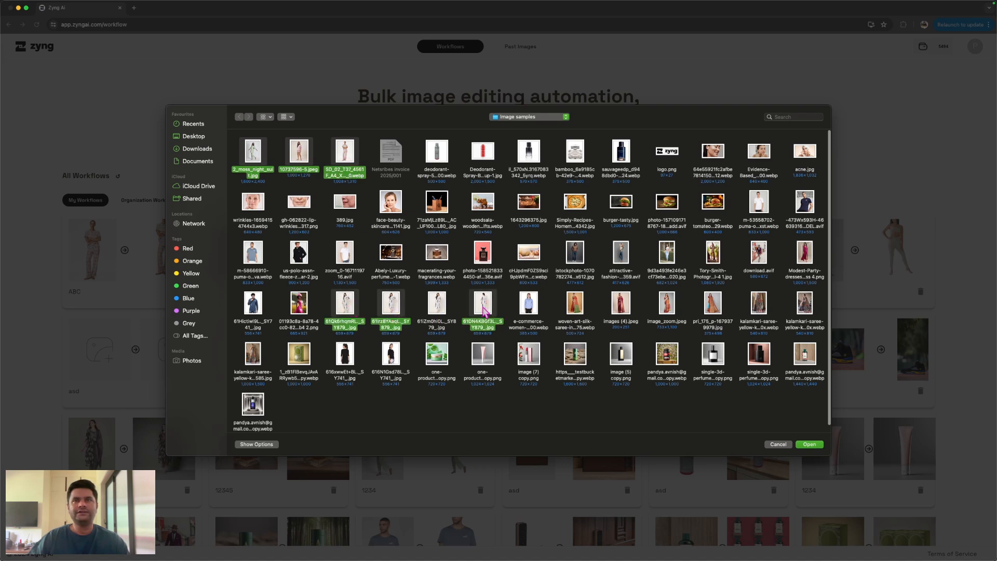
pyautogui.keyDown('super'); pyautogui.click(578, 309); pyautogui.keyUp('super')
pyautogui.keyDown('super'); pyautogui.click(646, 309); pyautogui.keyUp('super')
pyautogui.keyDown('super'); pyautogui.click(710, 307); pyautogui.keyUp('super')
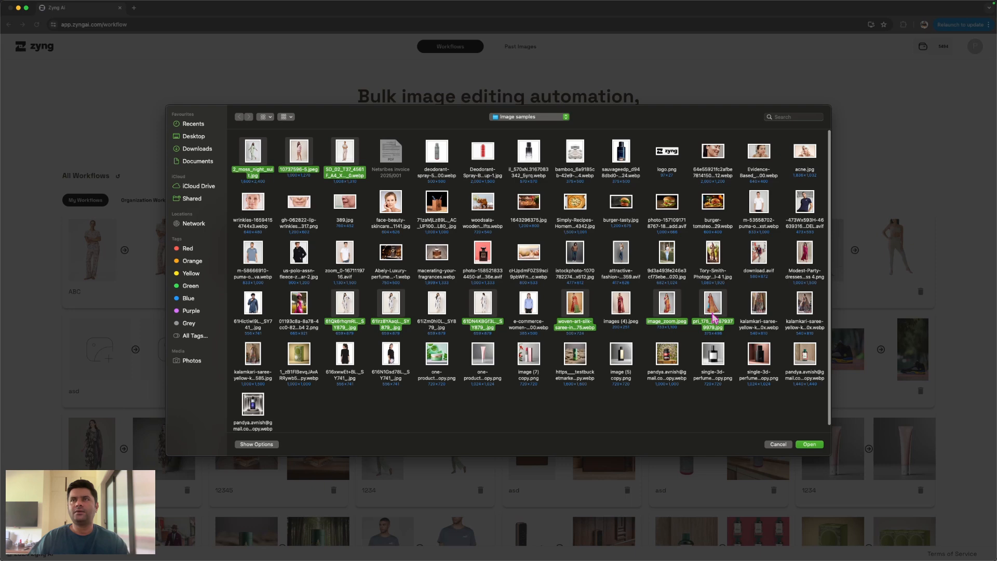
pyautogui.click(808, 445)
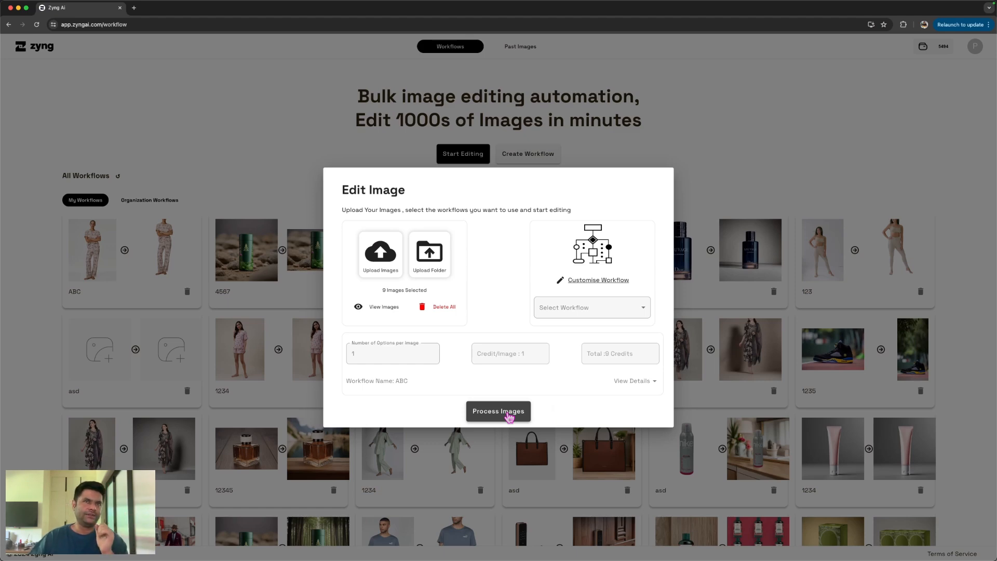
# - Check the selected images, process them with the ABC workflow and open the list of processed images
pyautogui.click(385, 310)
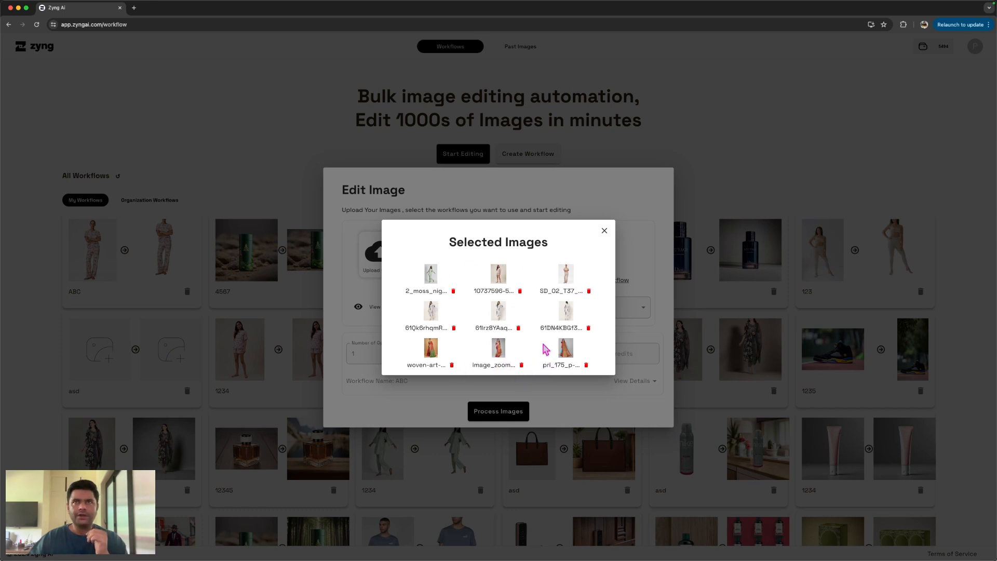
pyautogui.click(605, 230)
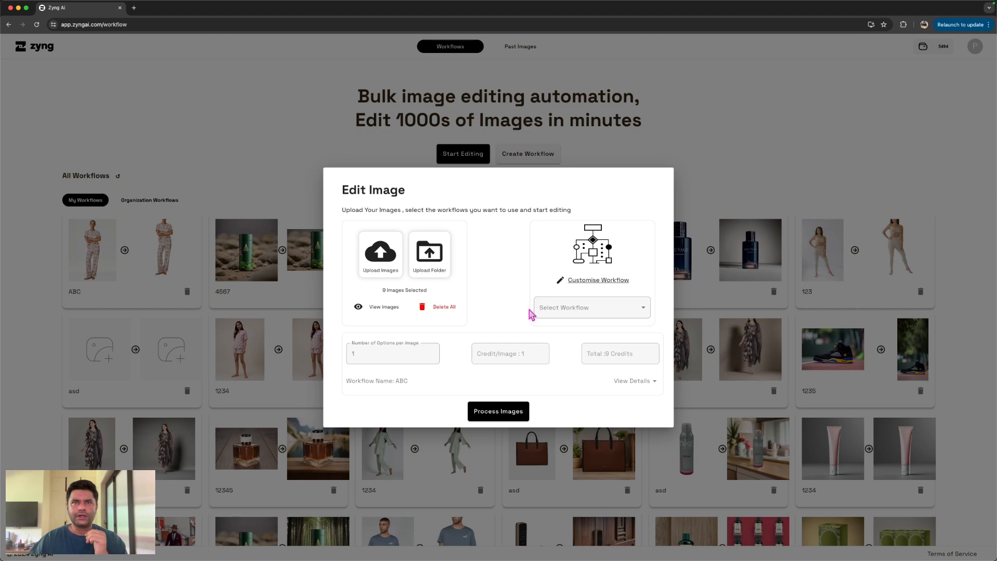
pyautogui.click(507, 410)
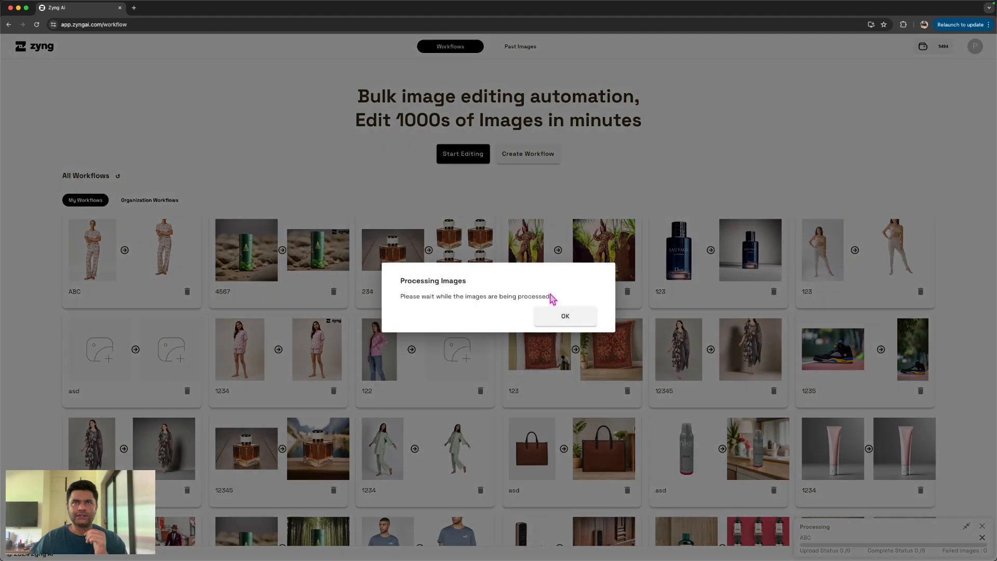
pyautogui.click(553, 322)
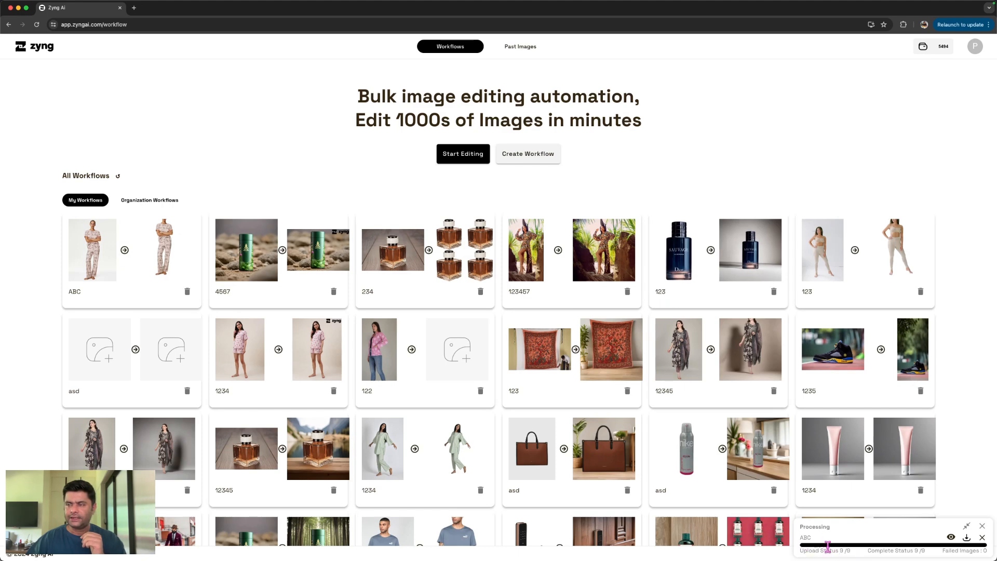
pyautogui.click(951, 538)
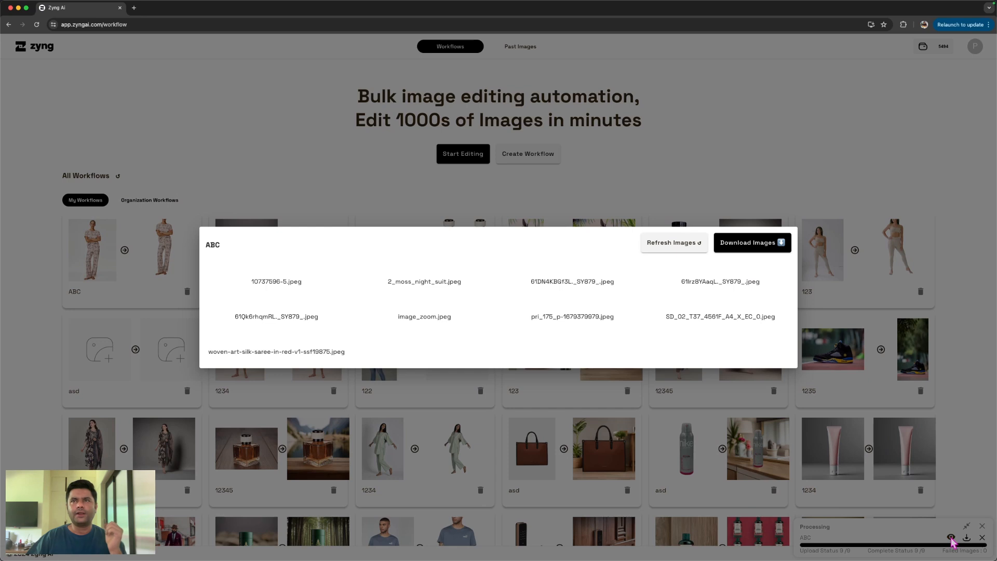